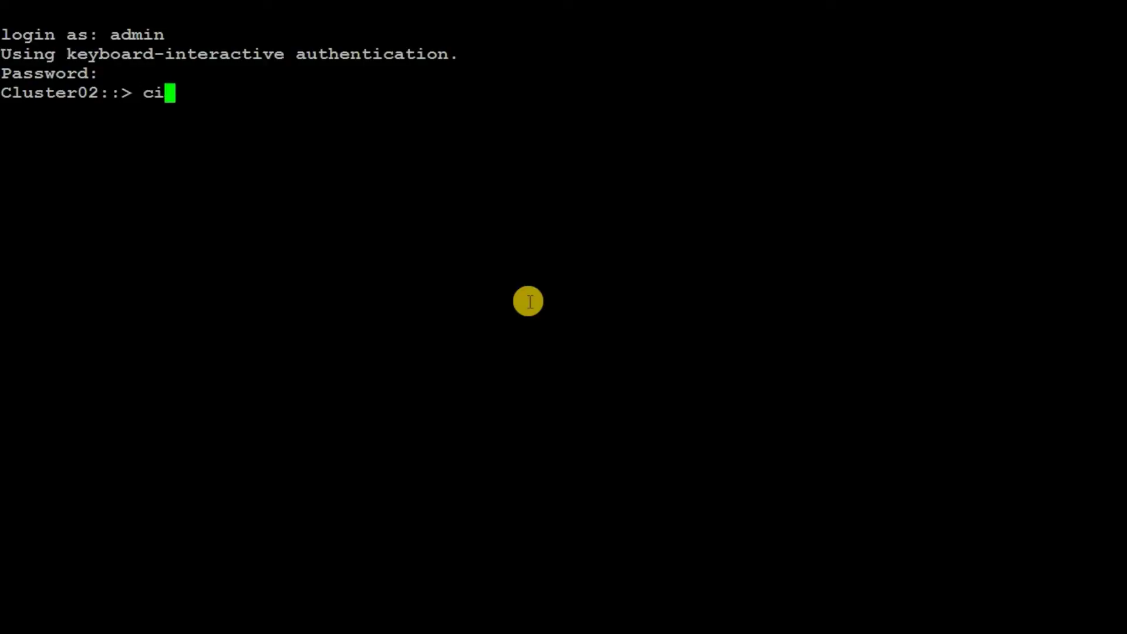
Run 'cifs share show' to list vs1's existing shares: admin$, c$ and ipc$
type("fs sh")
key("question")
key("Tab")
type("sh")
key("Tab")
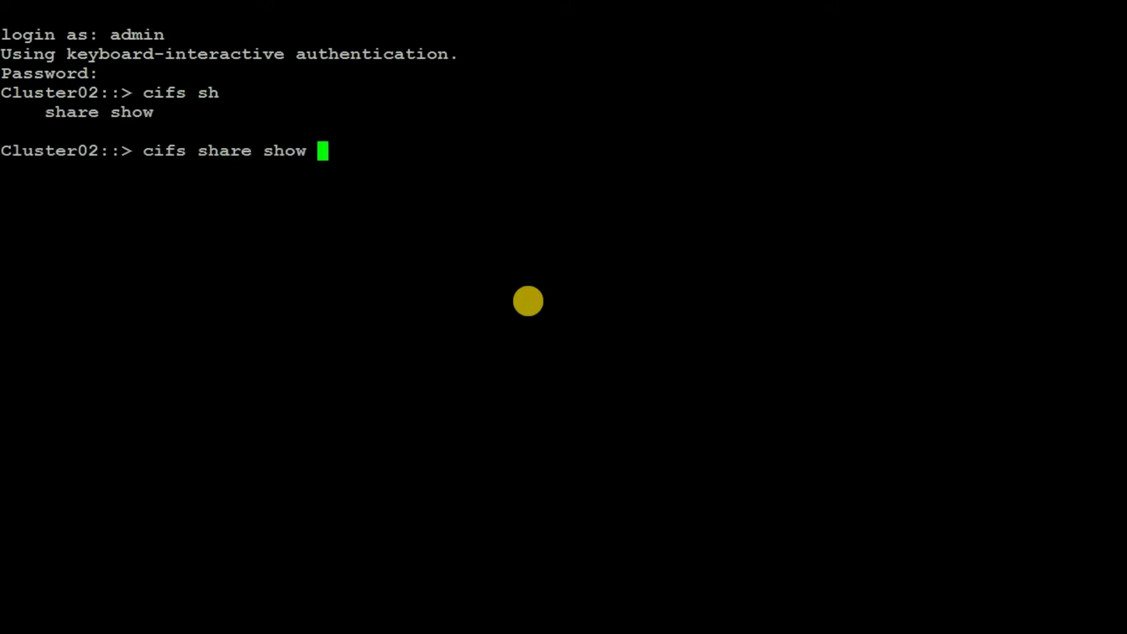
key("Return")
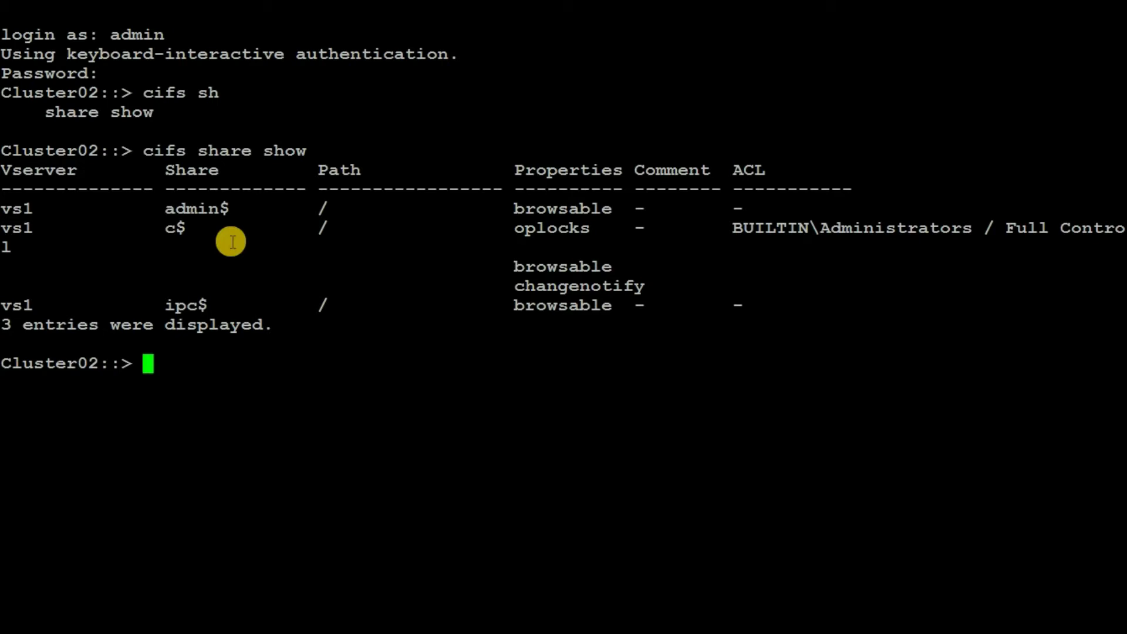
Create 30MB NTFS volume share1 on data_aggr01 in vs1 with junction path /share1
type("vol ")
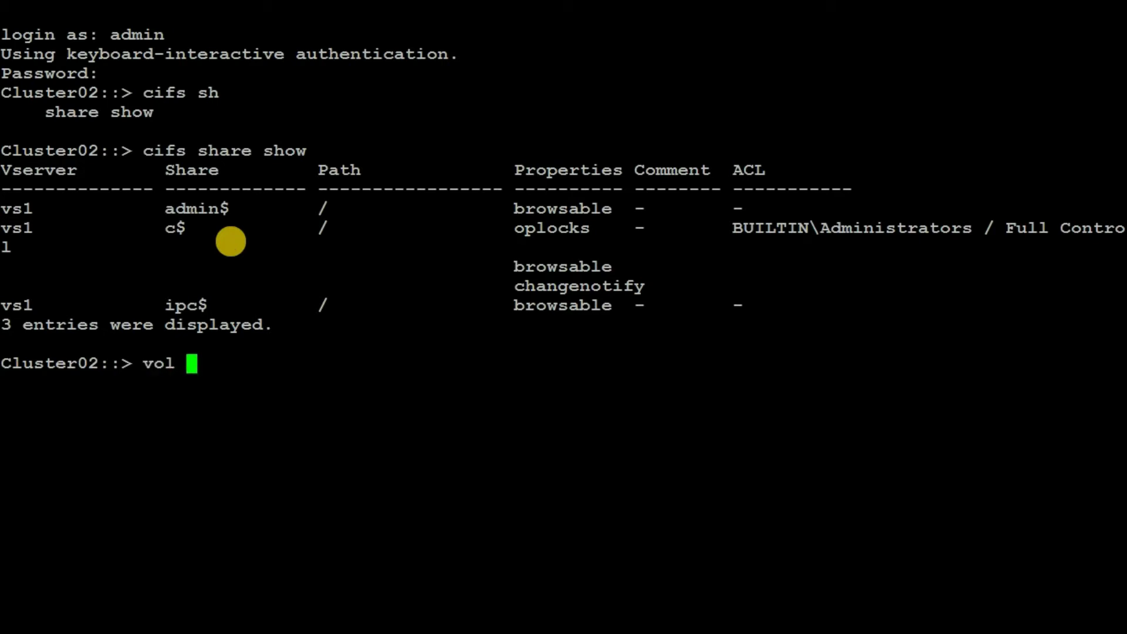
type("cr")
key("Tab")
key("Tab")
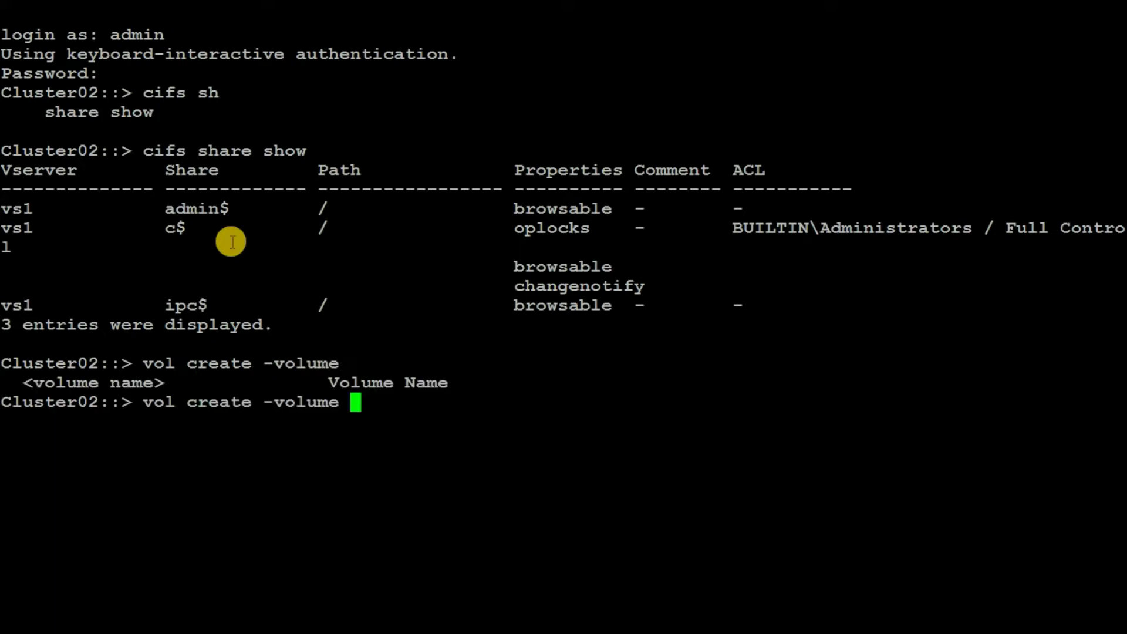
type("share1")
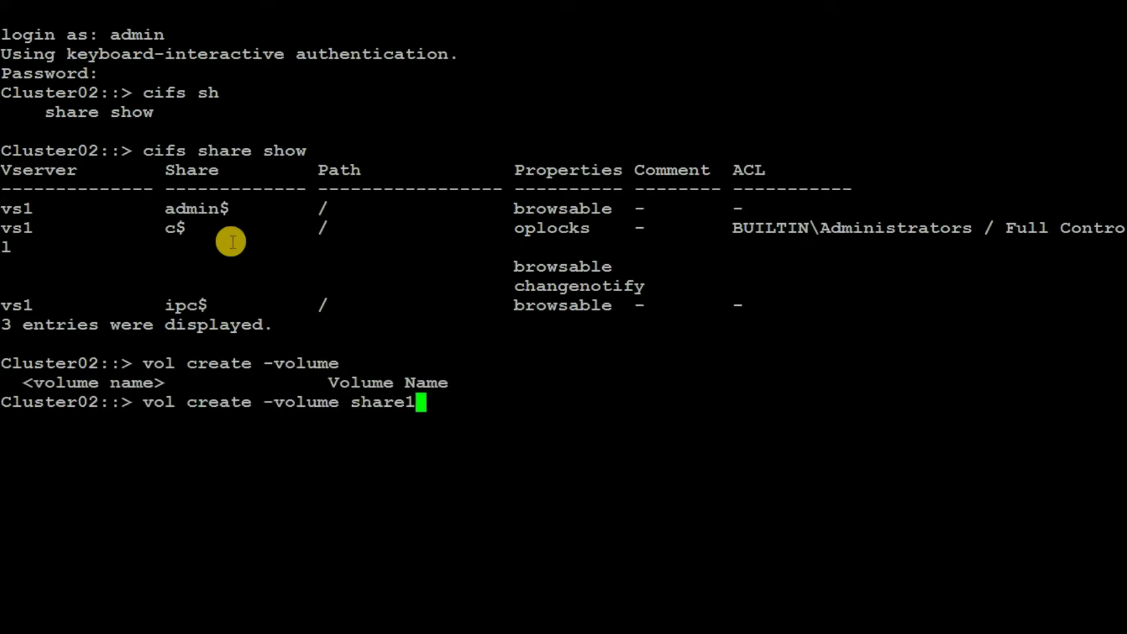
type(" -aggregate")
key("Tab")
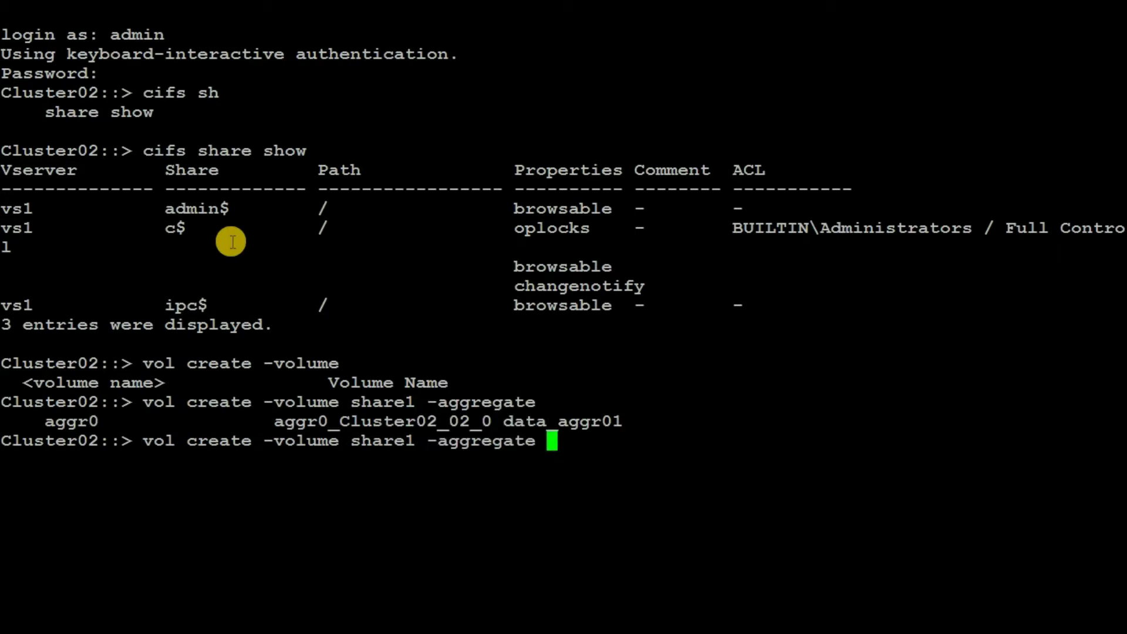
type("dat")
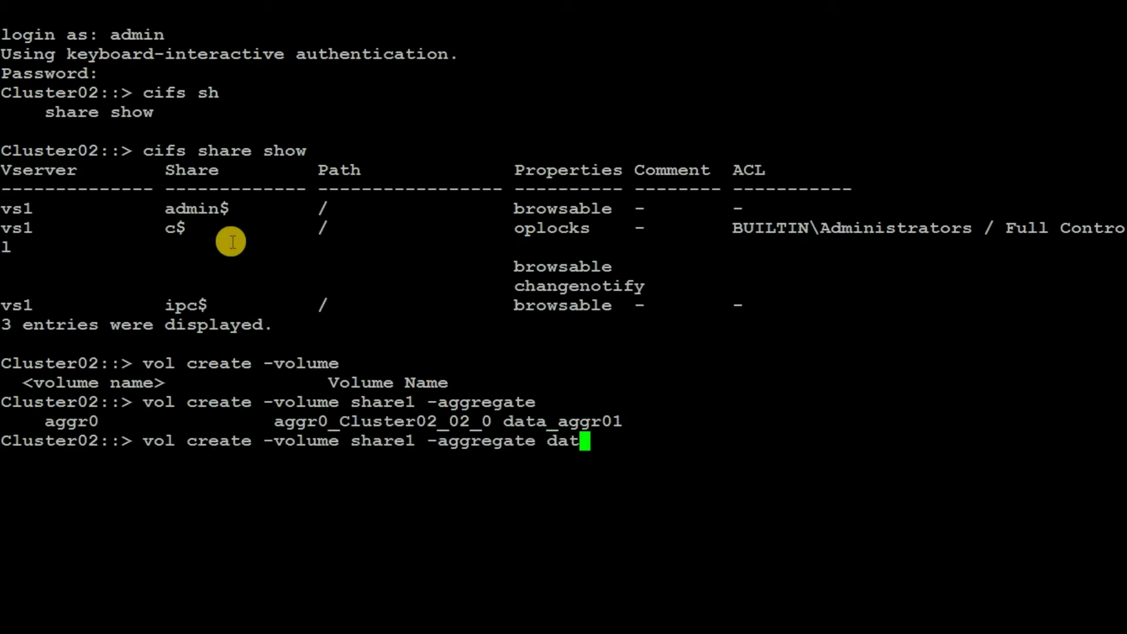
key("Tab")
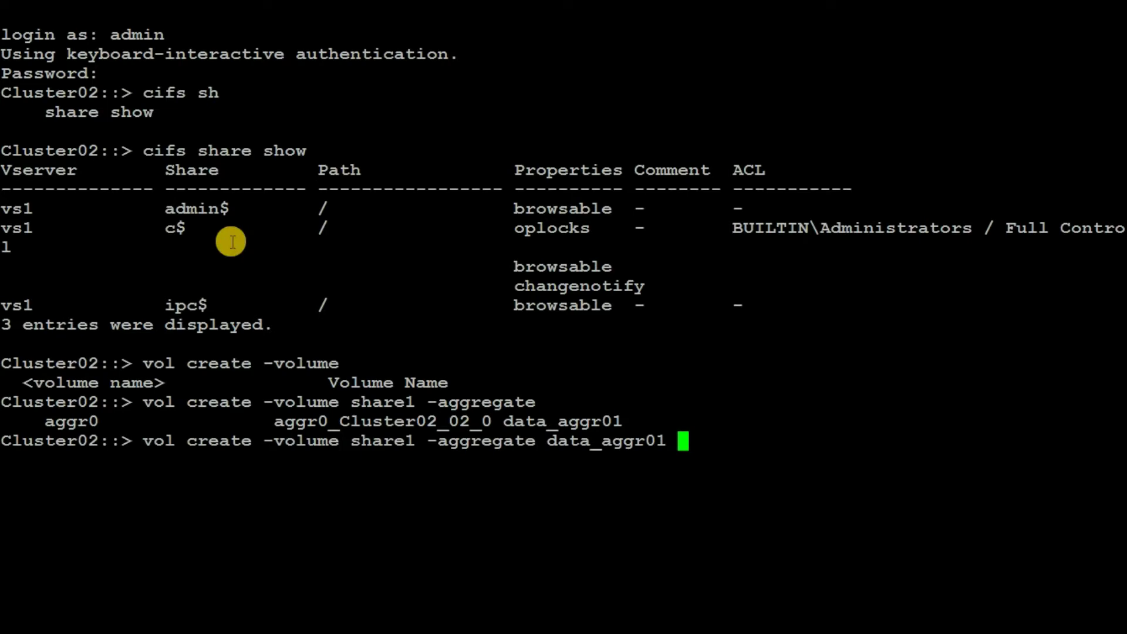
type("-size 30M")
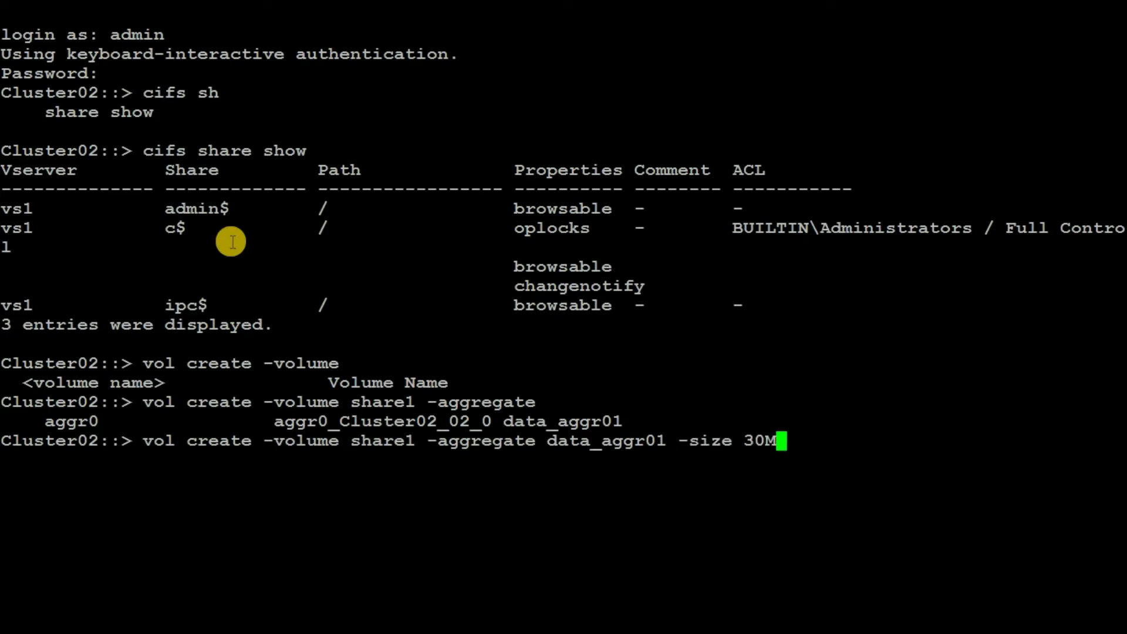
type("B -se")
key("Tab")
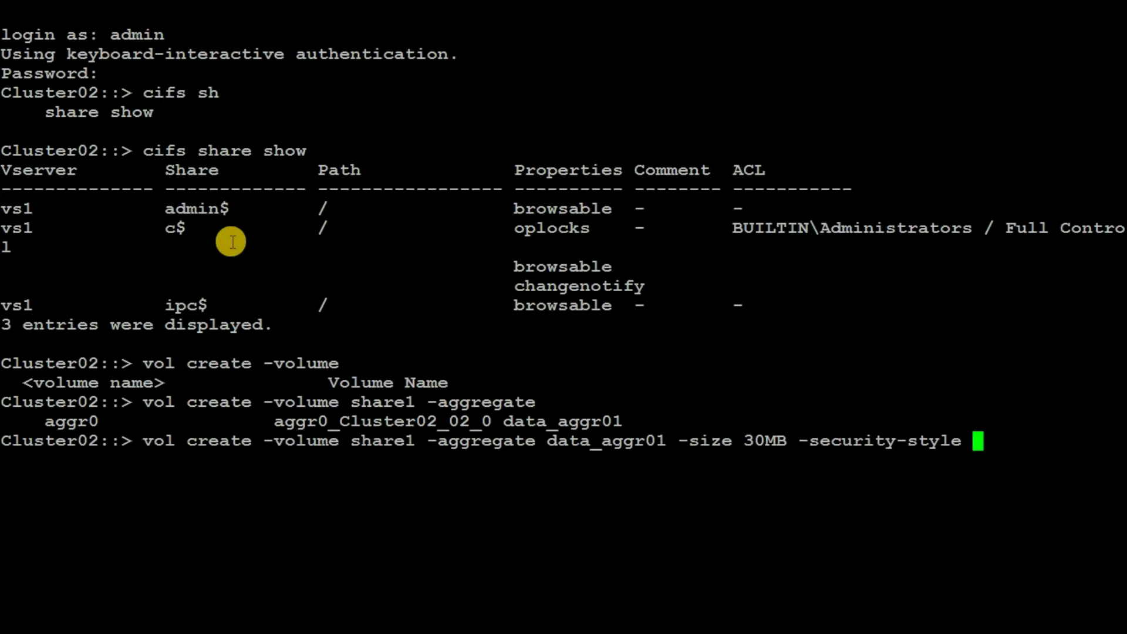
type("ntfs")
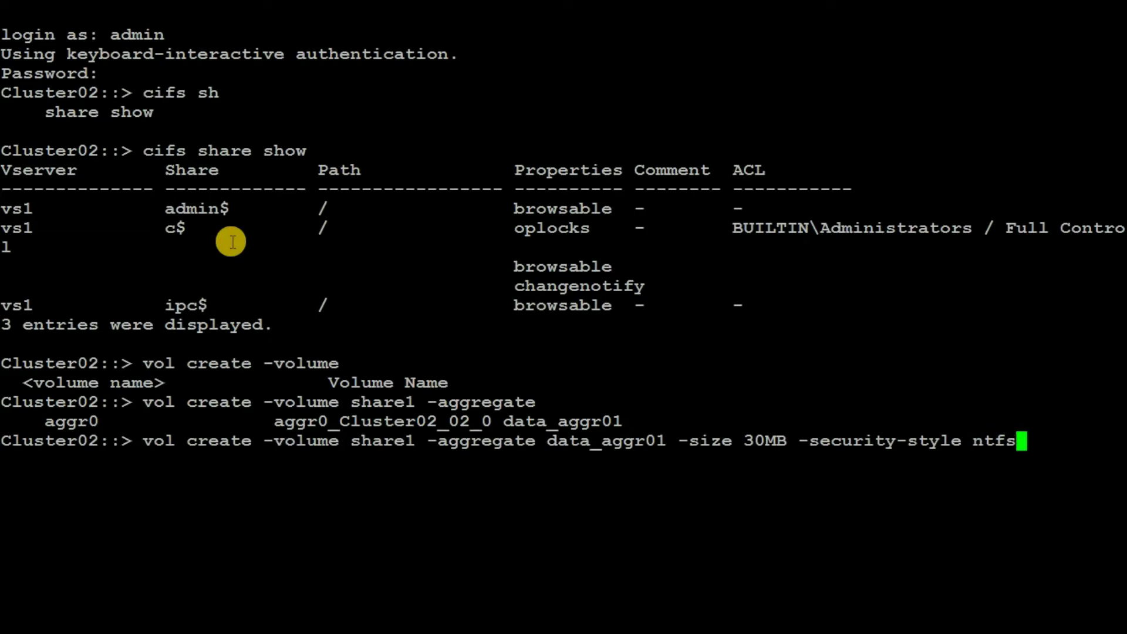
type(" -jun")
key("Tab")
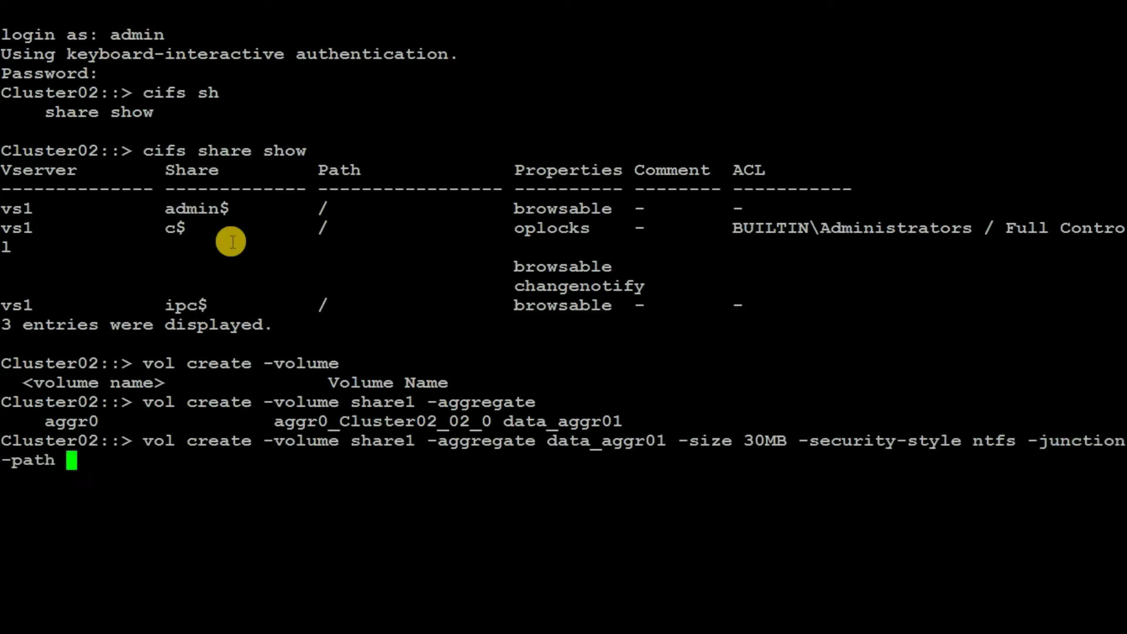
type("/share")
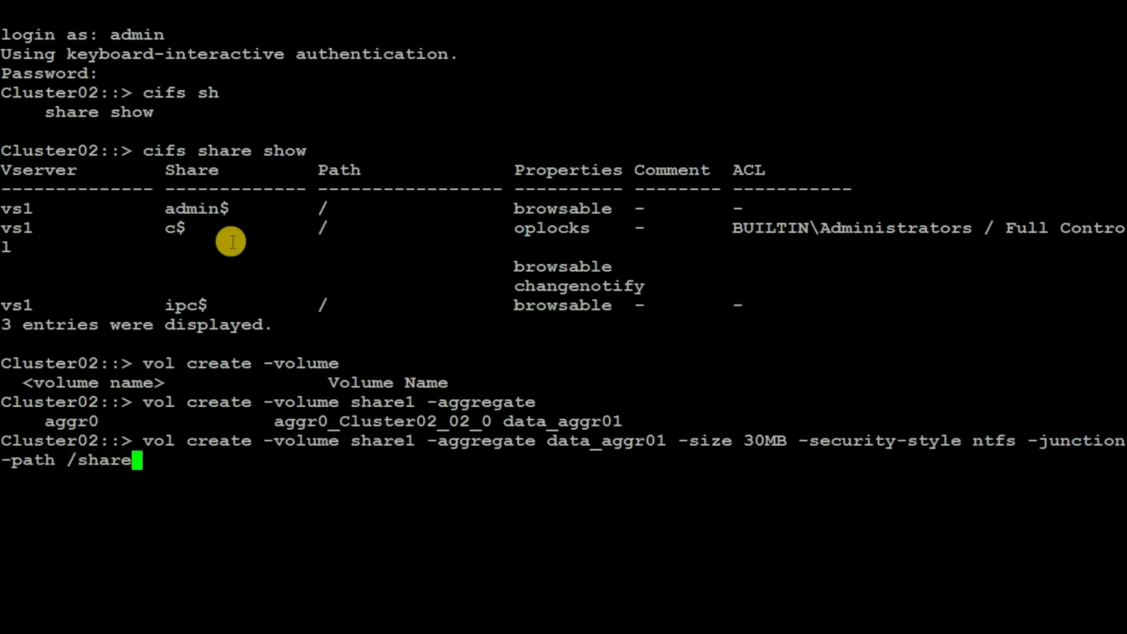
type("1 -vserver ")
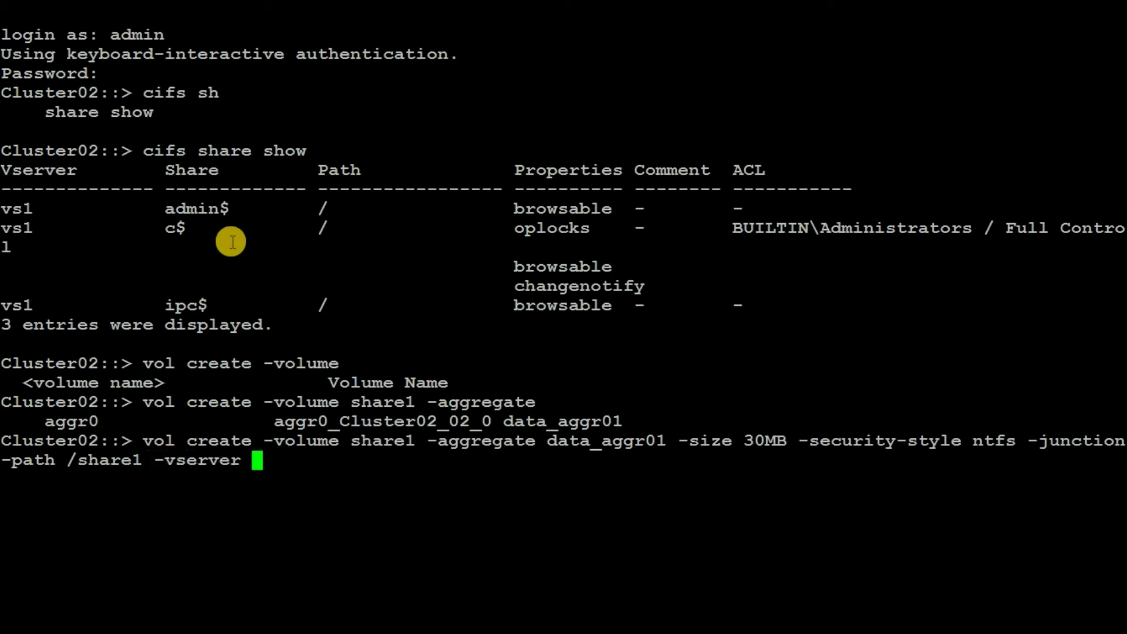
type("vs1")
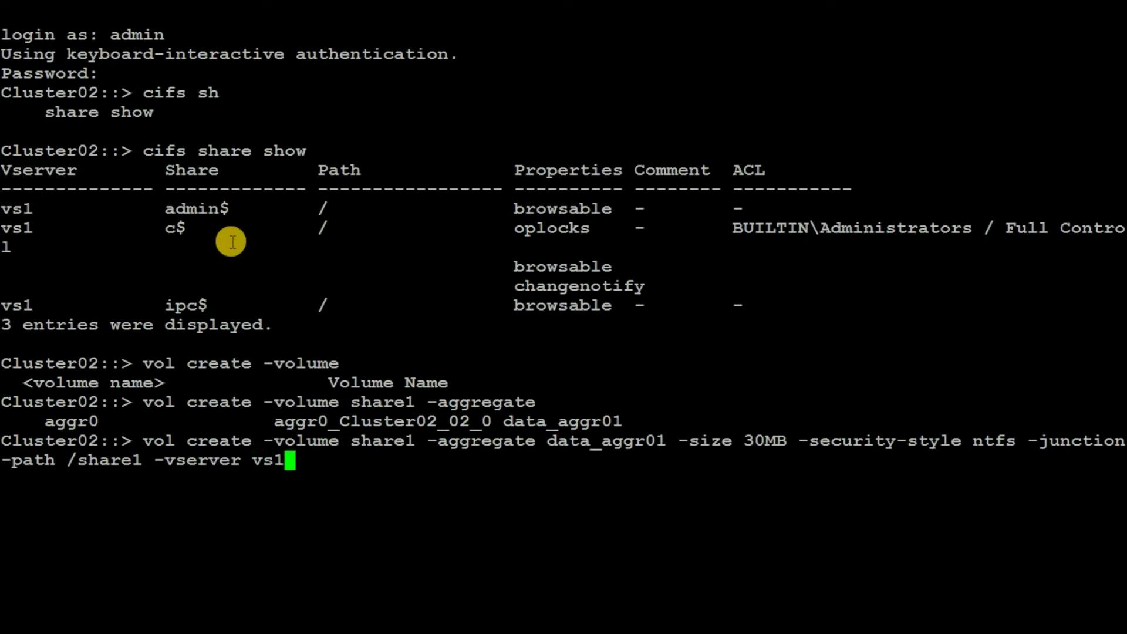
key("Return")
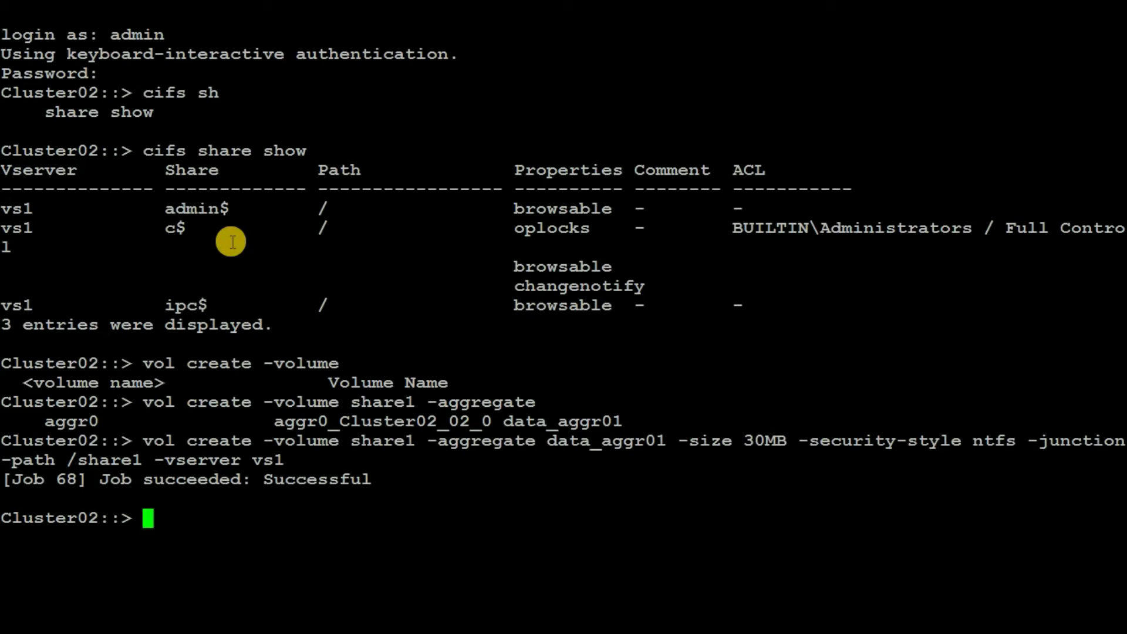
Create CIFS share share1 with path /share1 on vserver vs1
type("cifs sha")
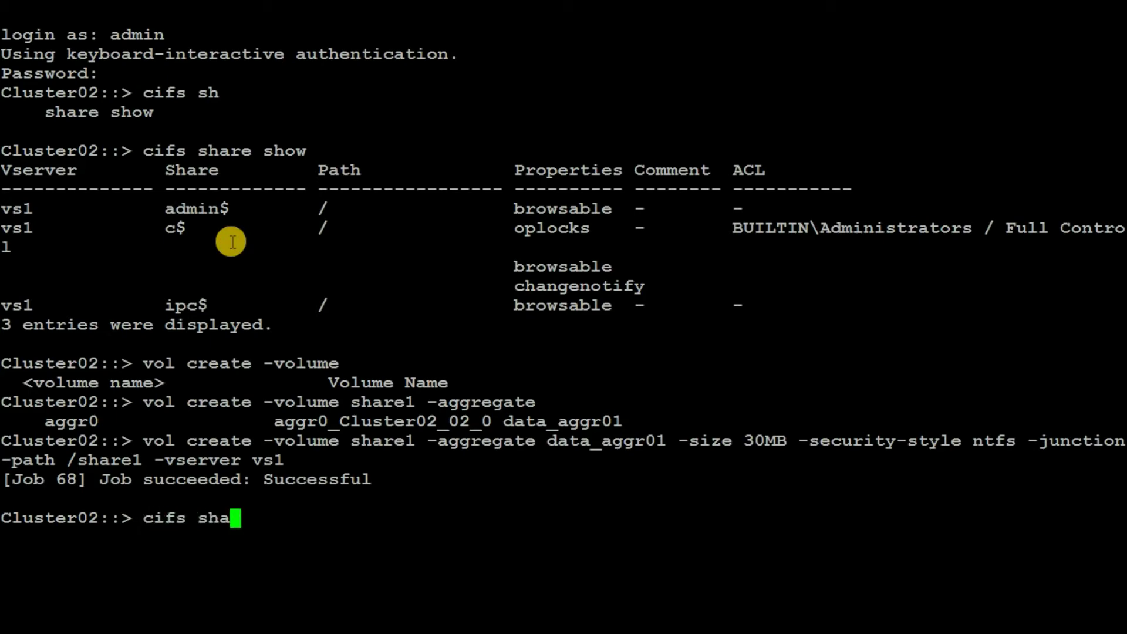
key("Tab")
type("cr")
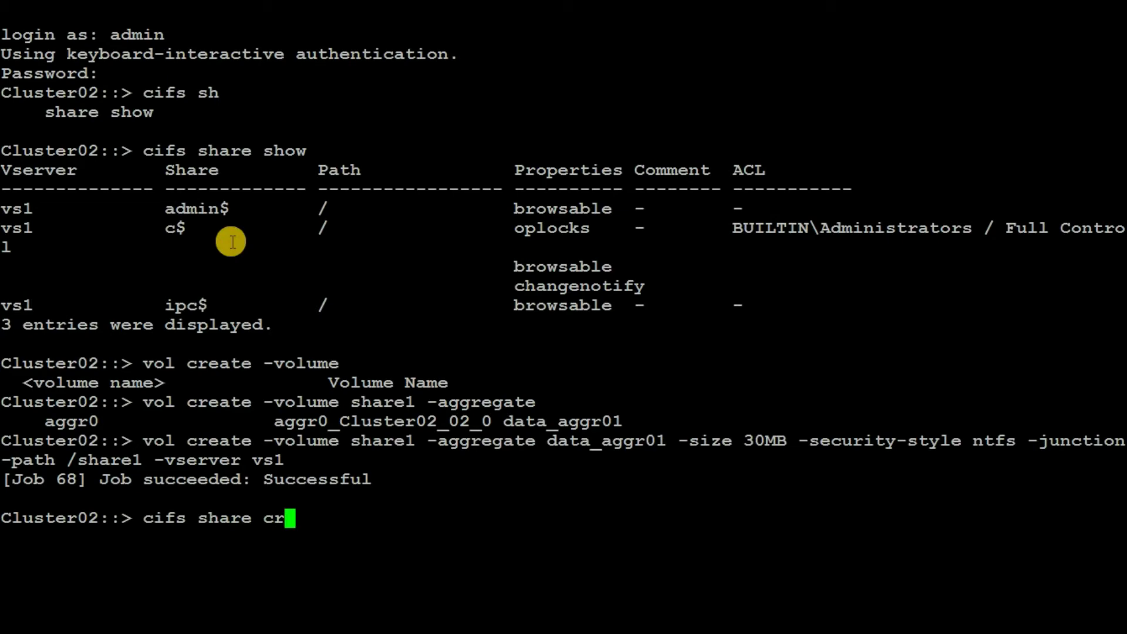
key("Tab")
key("Tab")
type("share")
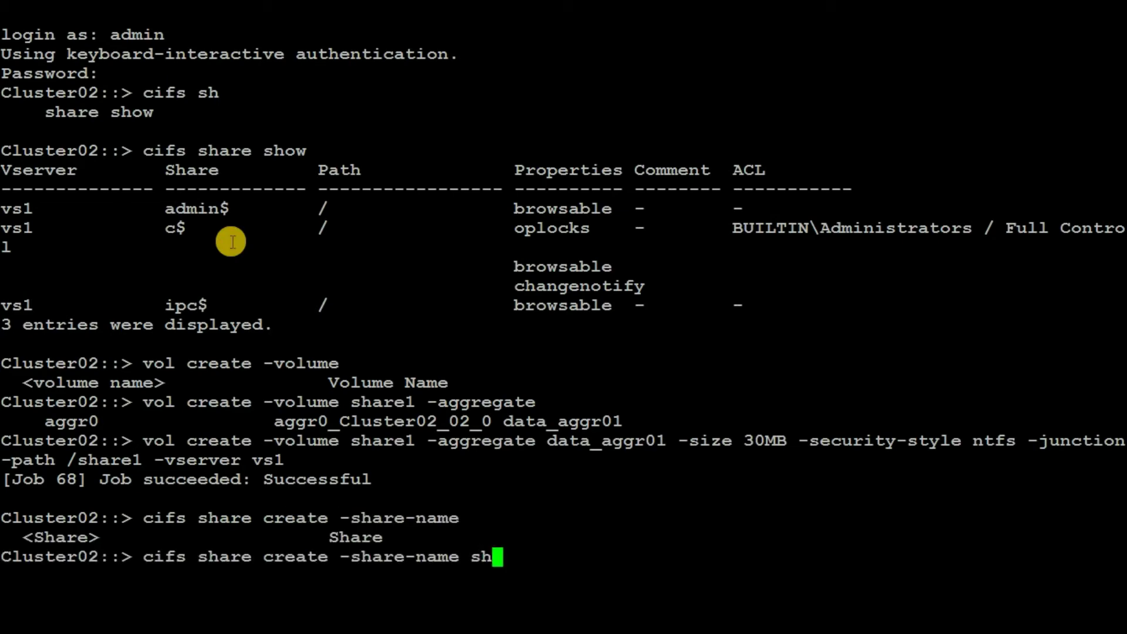
type("1")
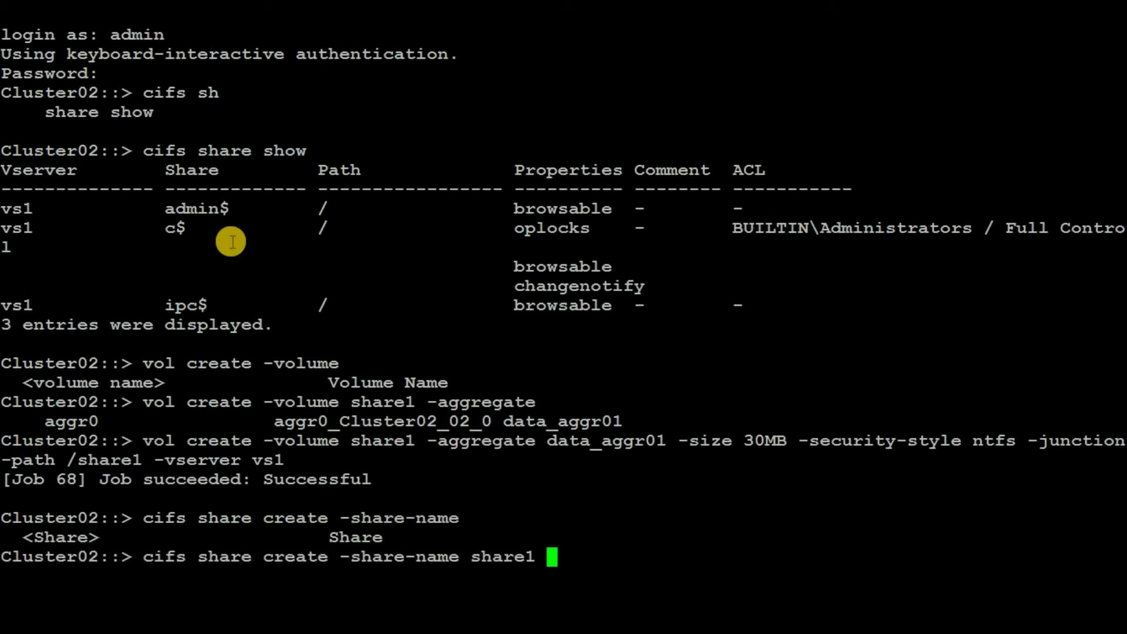
key("Tab")
key("Tab")
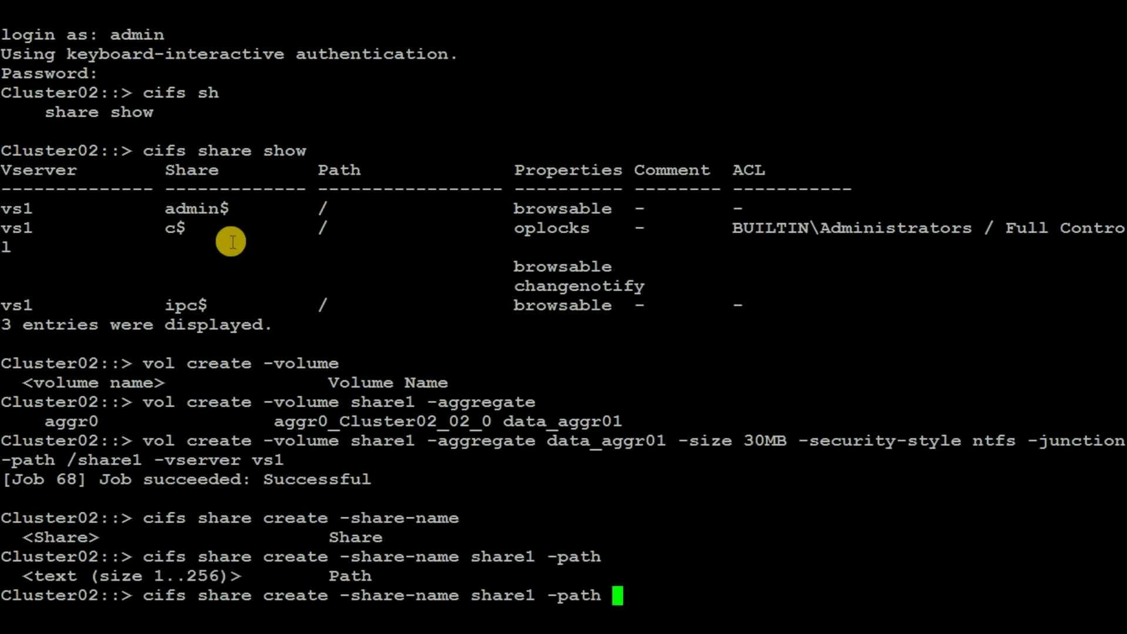
type("/share1 -vs")
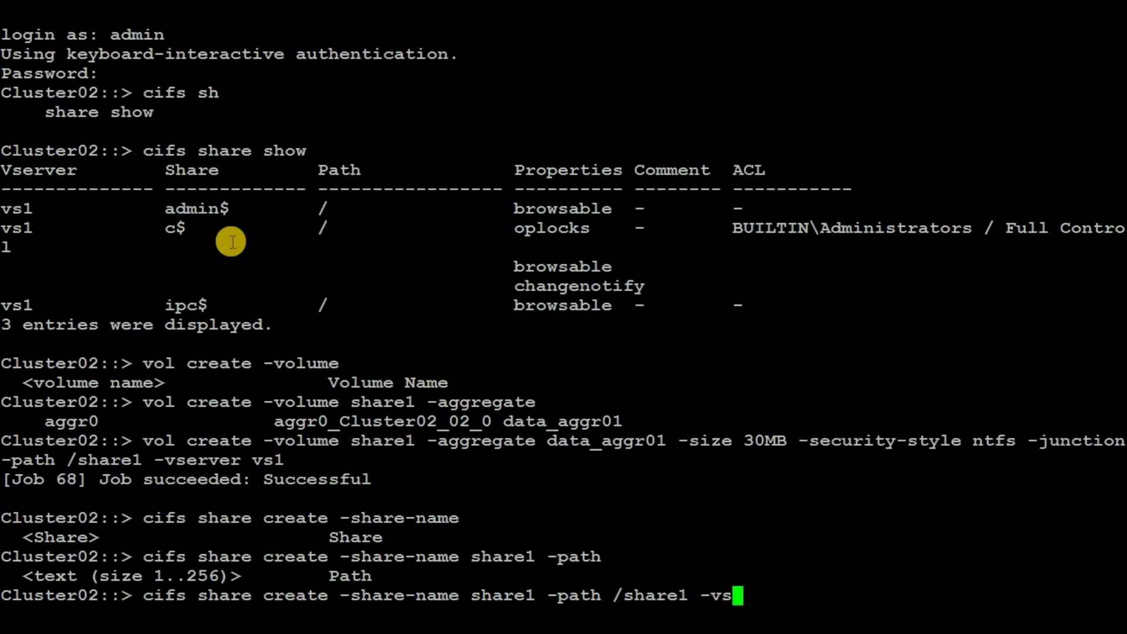
key("Tab")
type("erver vs1")
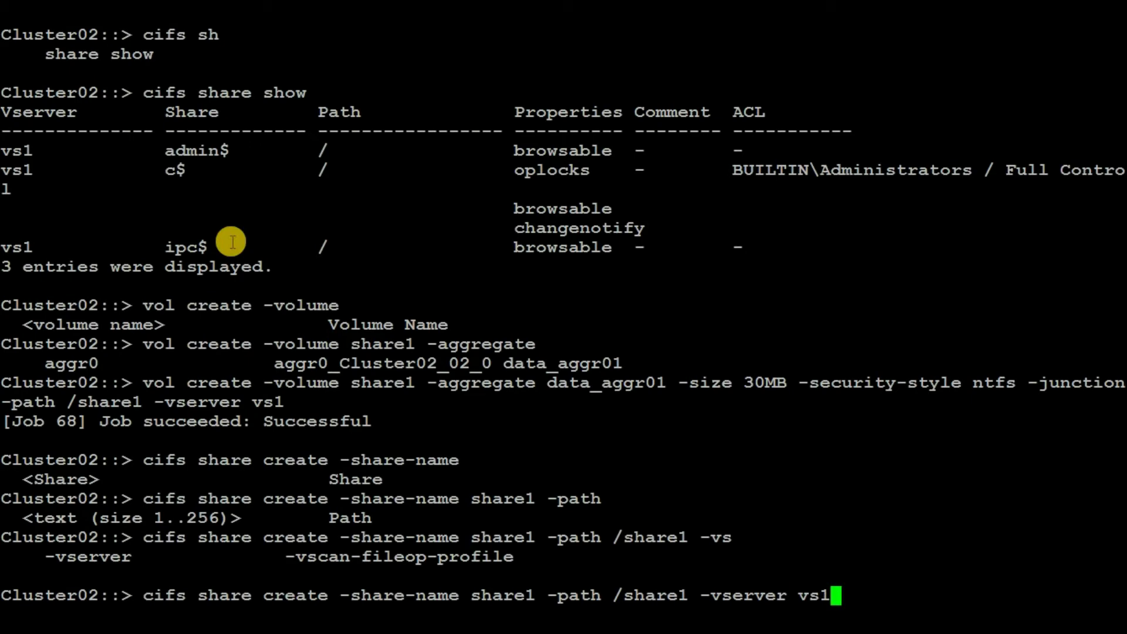
key("Return")
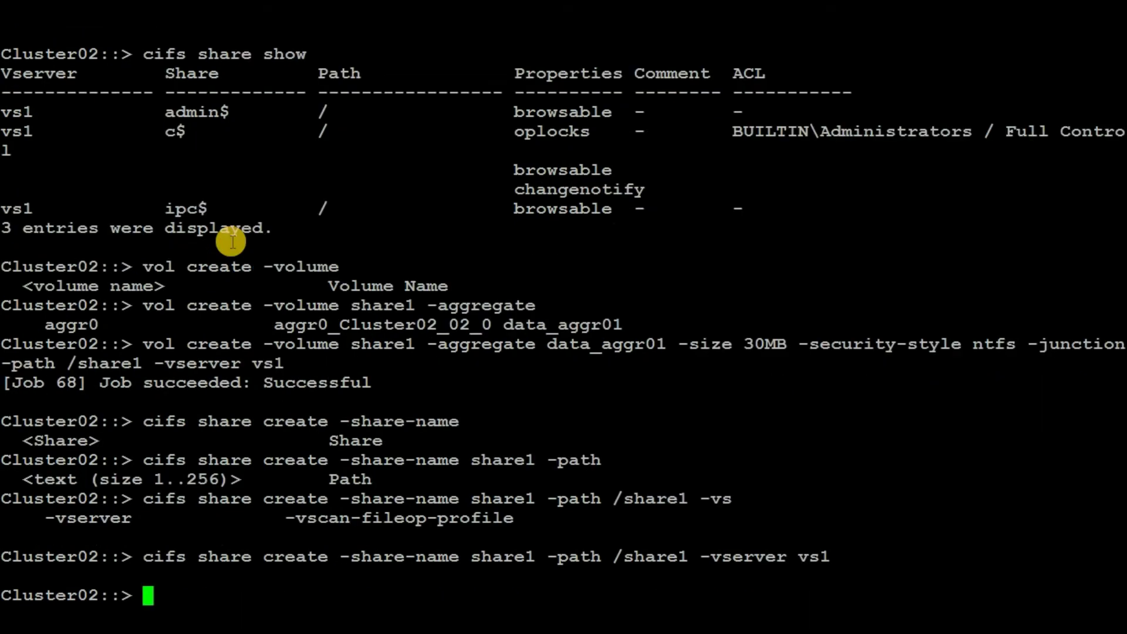
List the CIFS shares again and highlight share1's row with vs1
type("cifs ")
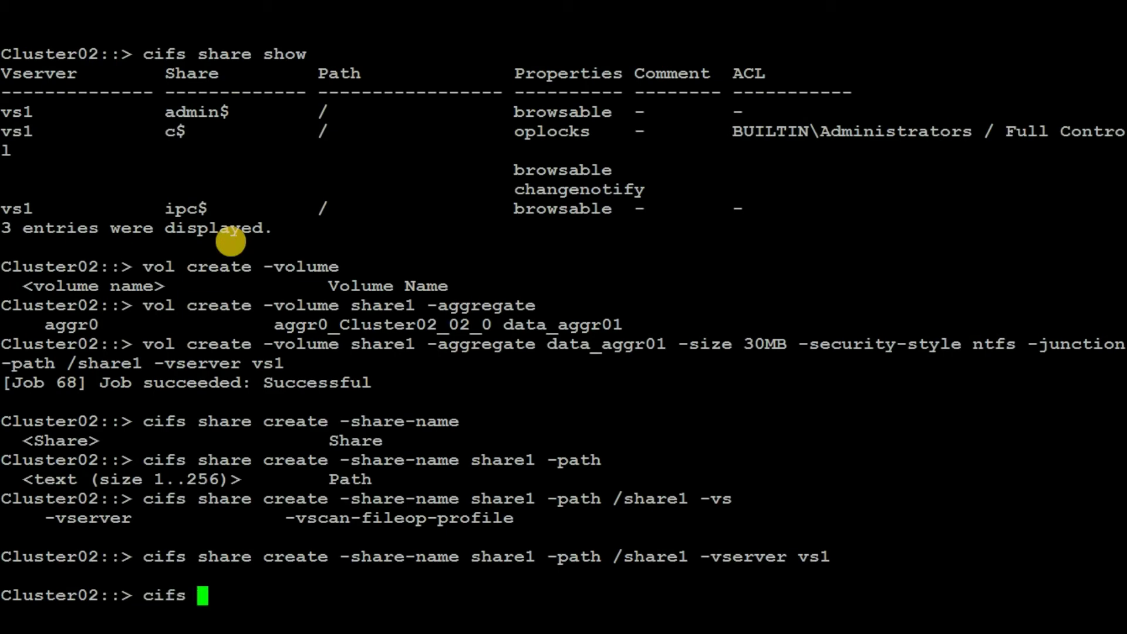
type("share show")
key("Return")
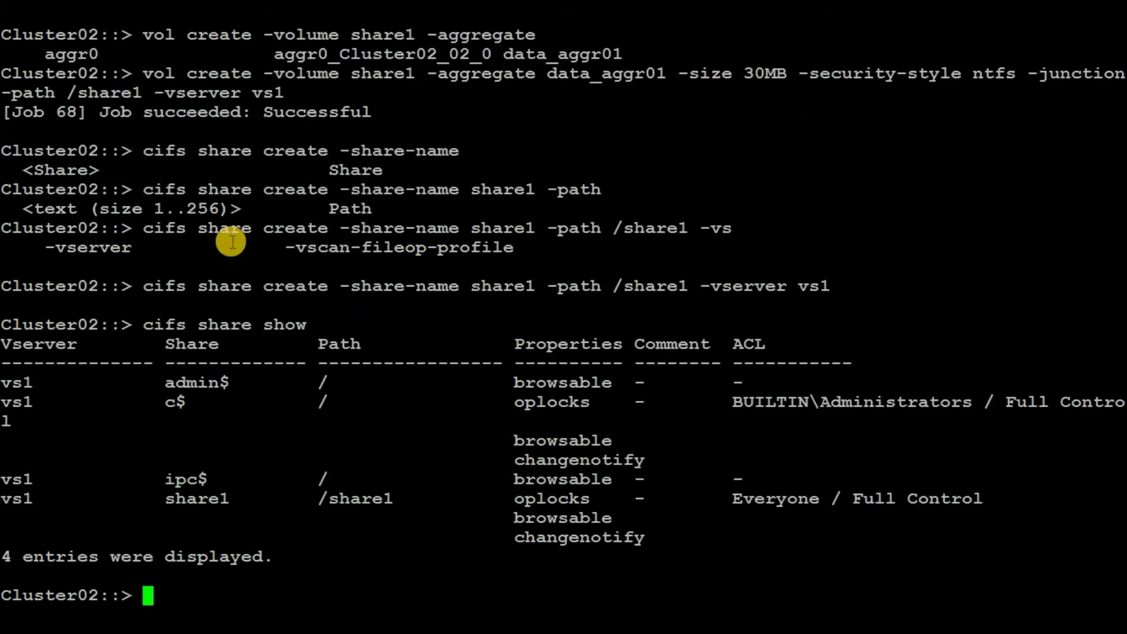
double_click(189, 499)
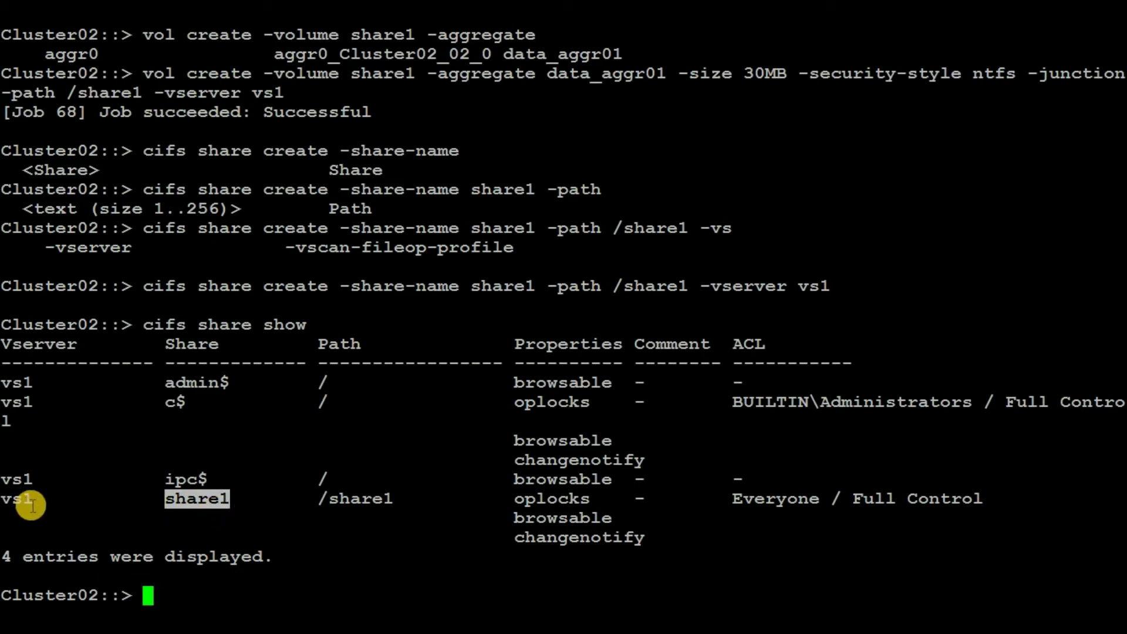
left_click_drag(33, 502, 9, 499)
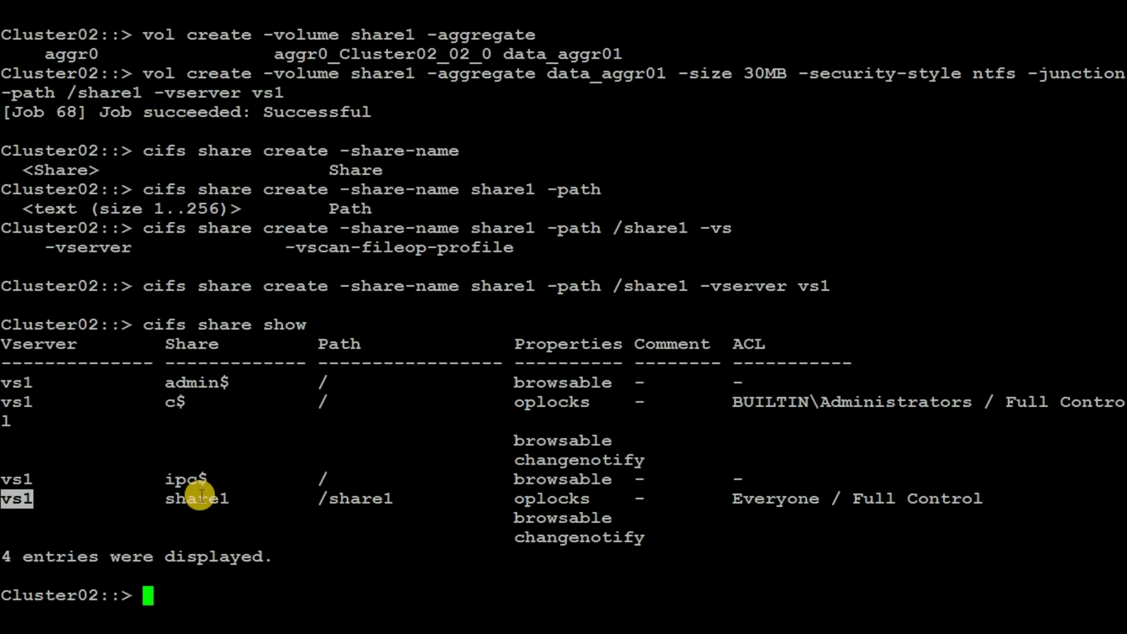
Open \\192.168.15.205 from the Windows Run prompt to browse the server's shares
key("super+r")
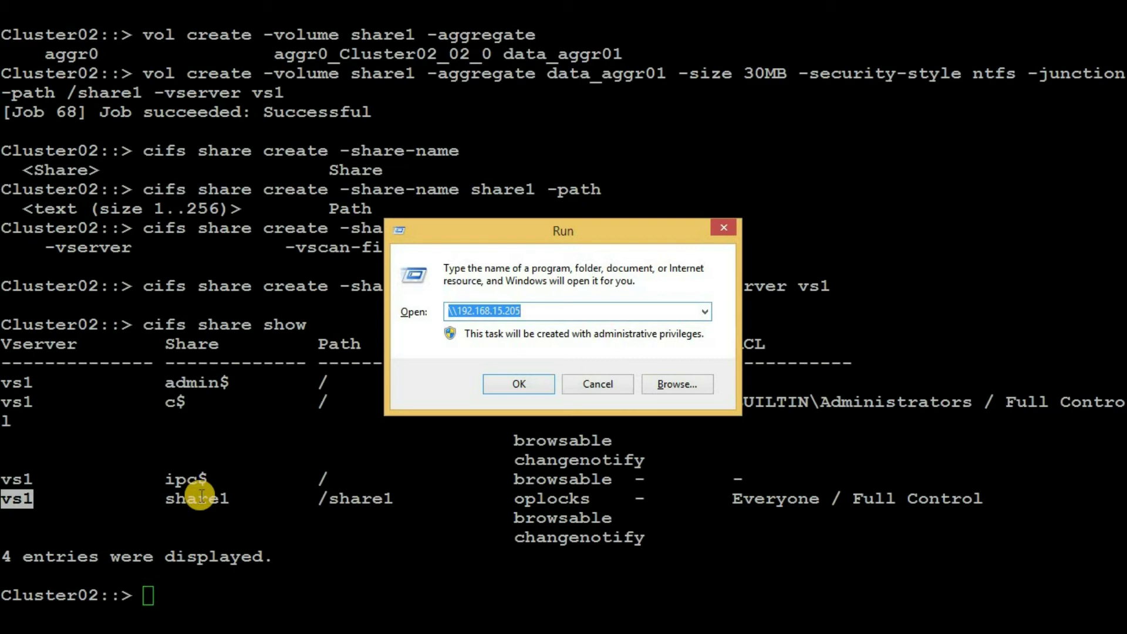
type("\\\\1")
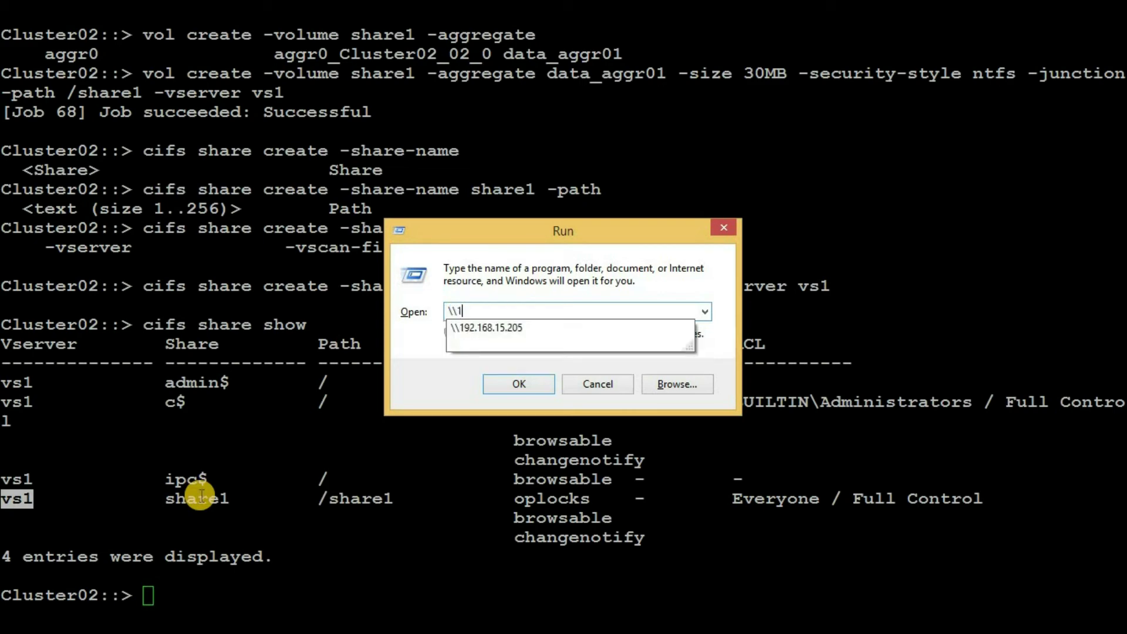
type("92.168.15.205")
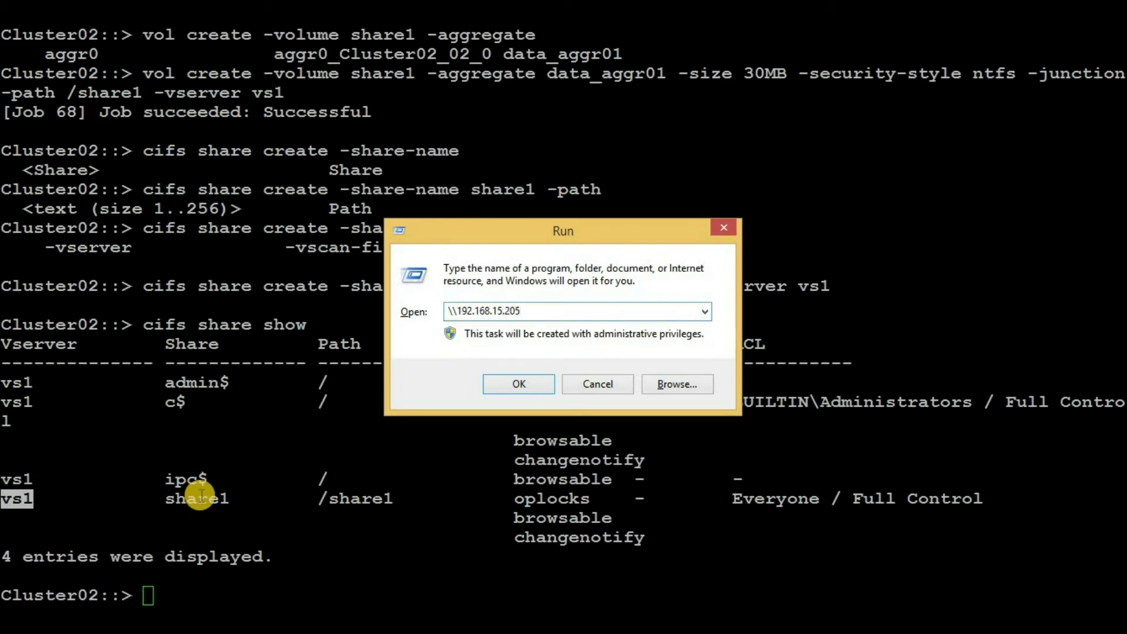
key("Return")
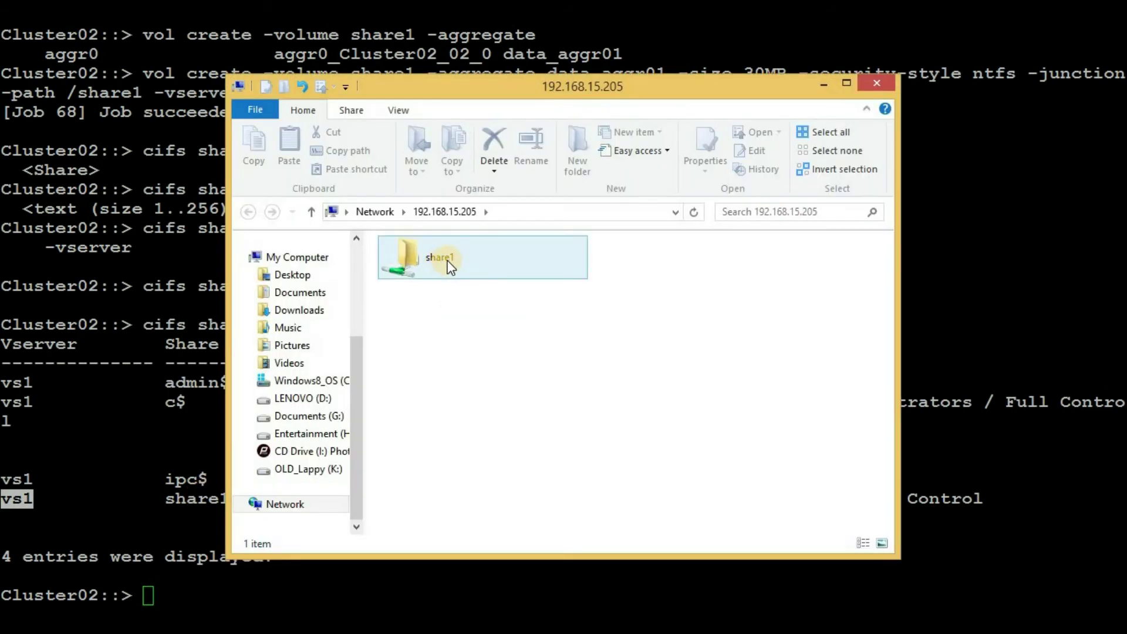
Create New Text Document.txt inside share1 with its default name
double_click(449, 264)
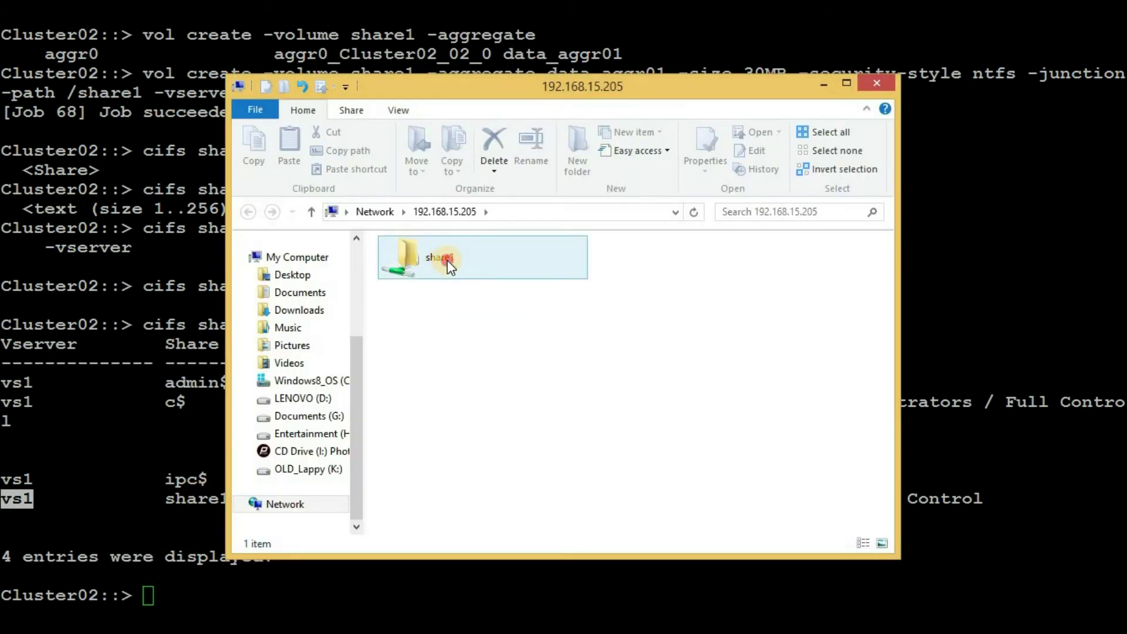
right_click(583, 367)
mouse_move(613, 319)
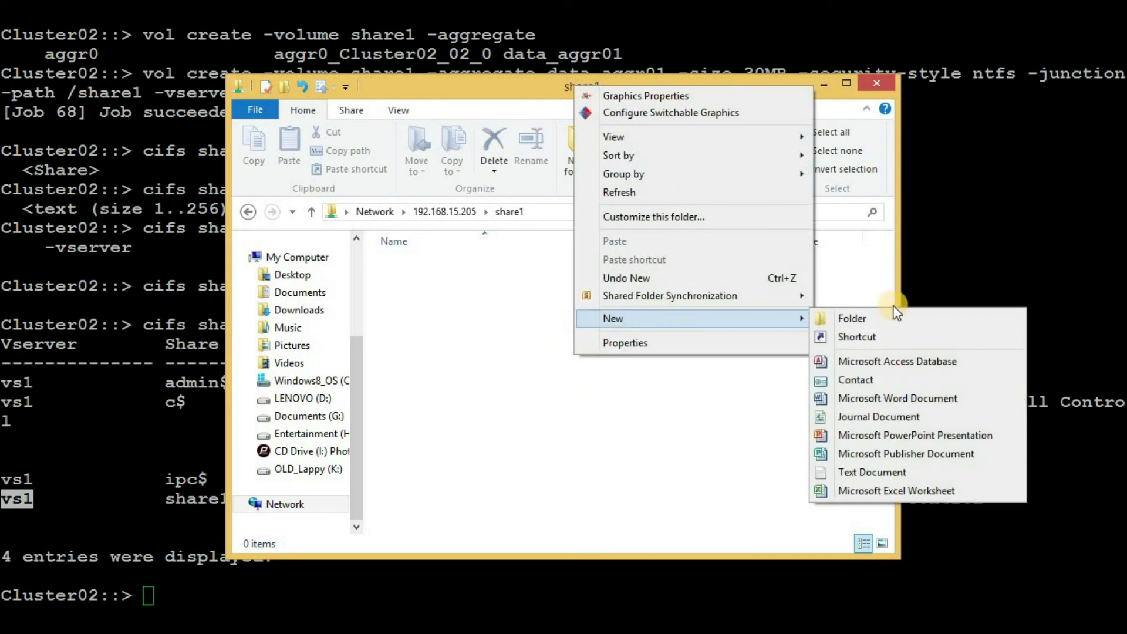
left_click(895, 475)
left_click(467, 296)
left_click(473, 272)
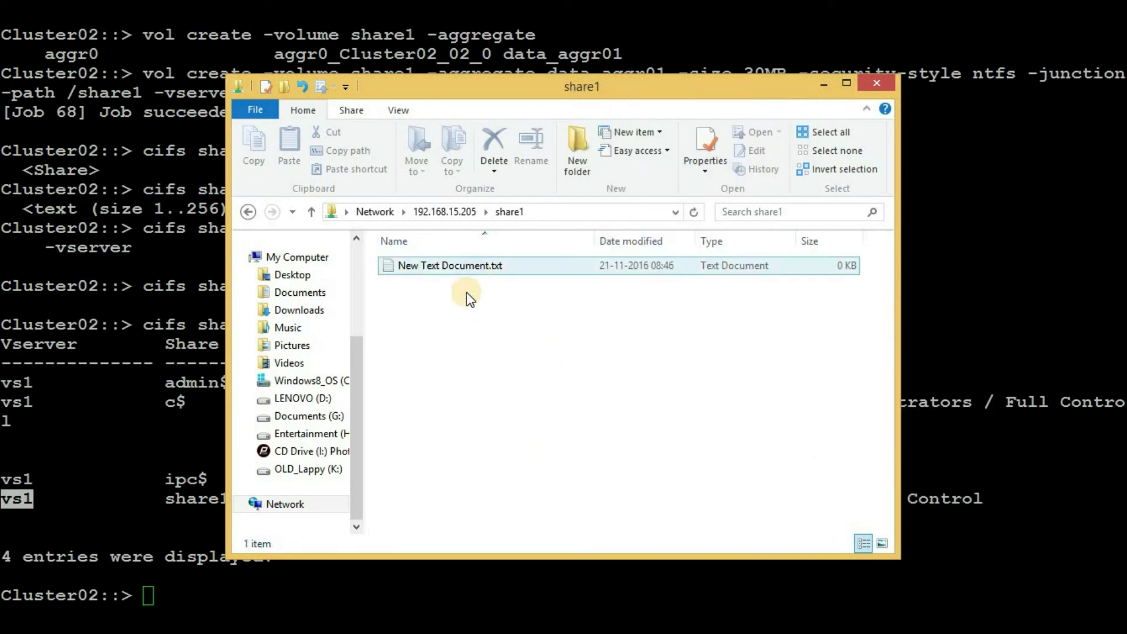
left_click(470, 300)
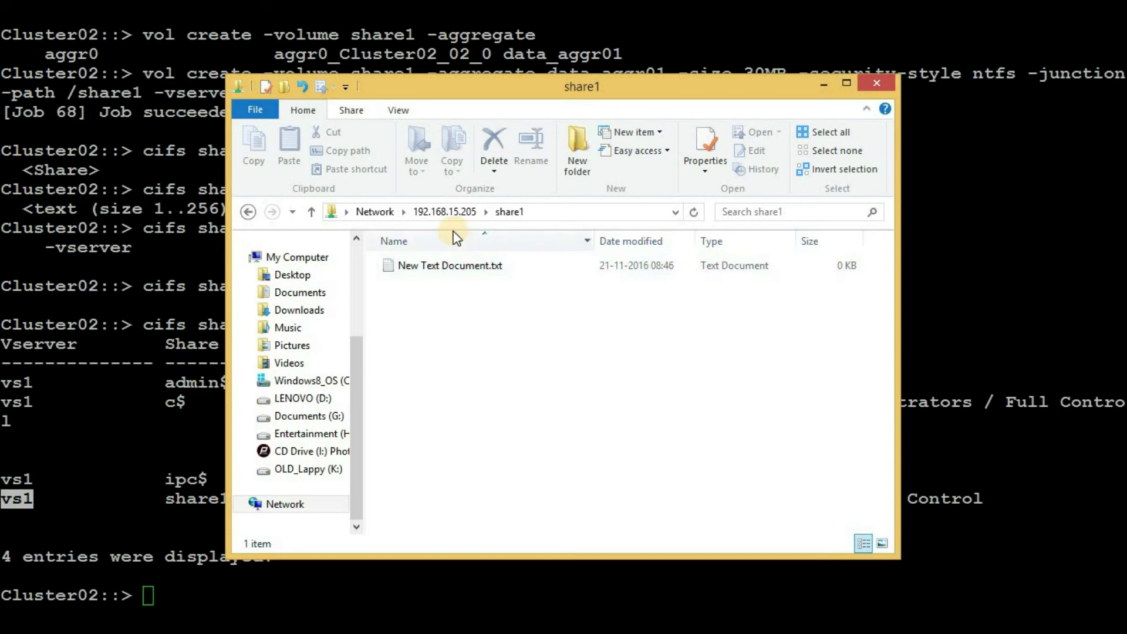
View share1's security permissions in its Properties, showing Everyone with Full control
left_click(449, 211)
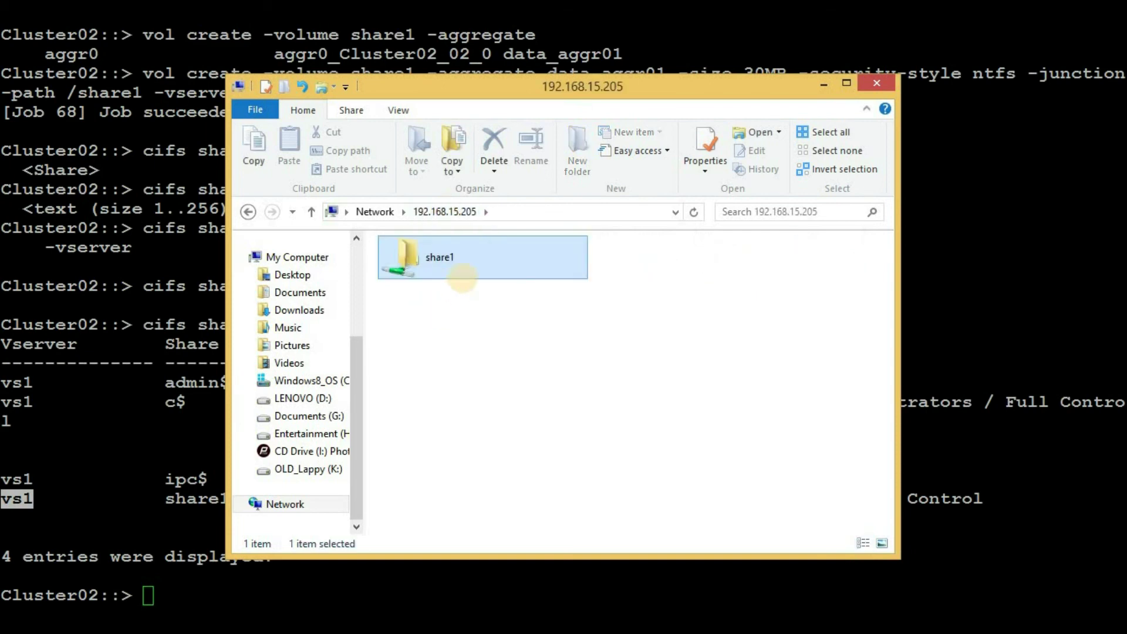
right_click(453, 262)
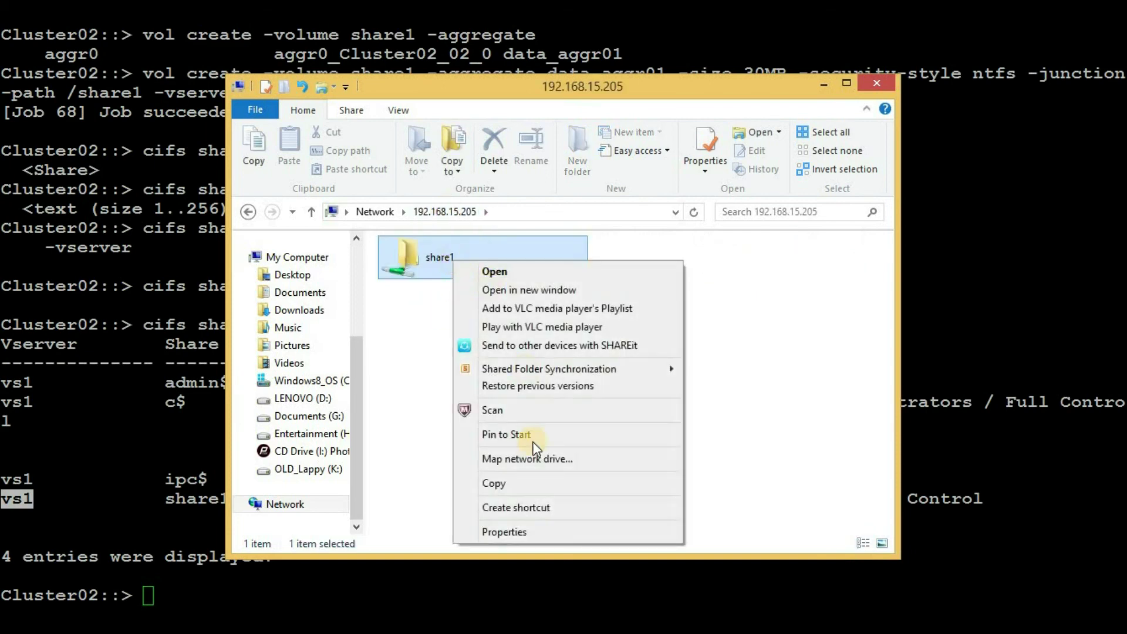
left_click(520, 531)
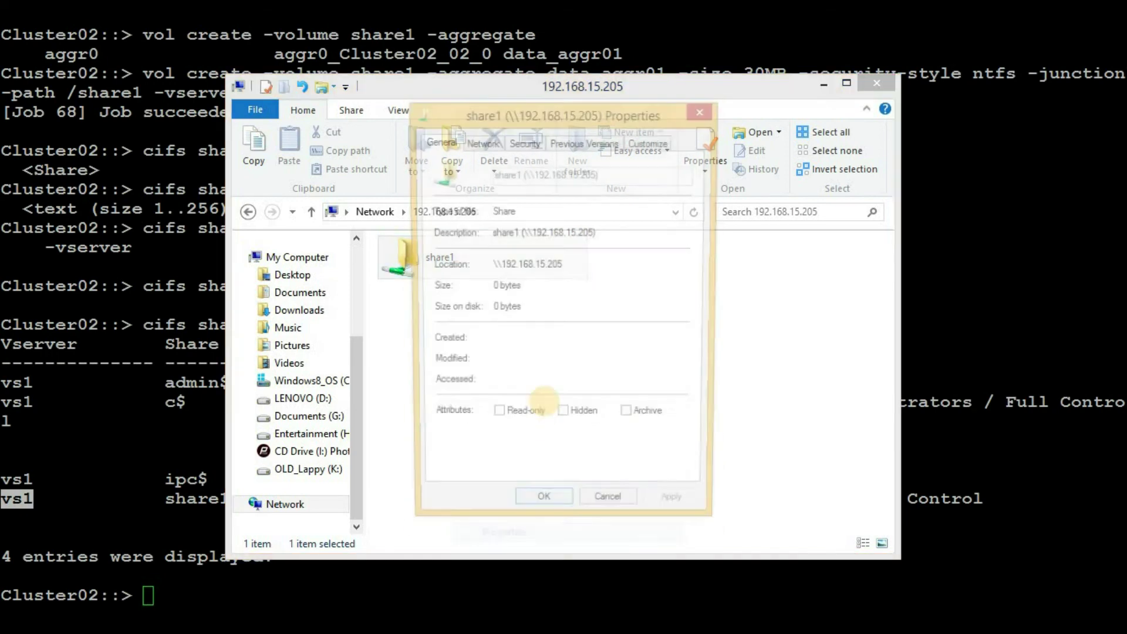
left_click(530, 144)
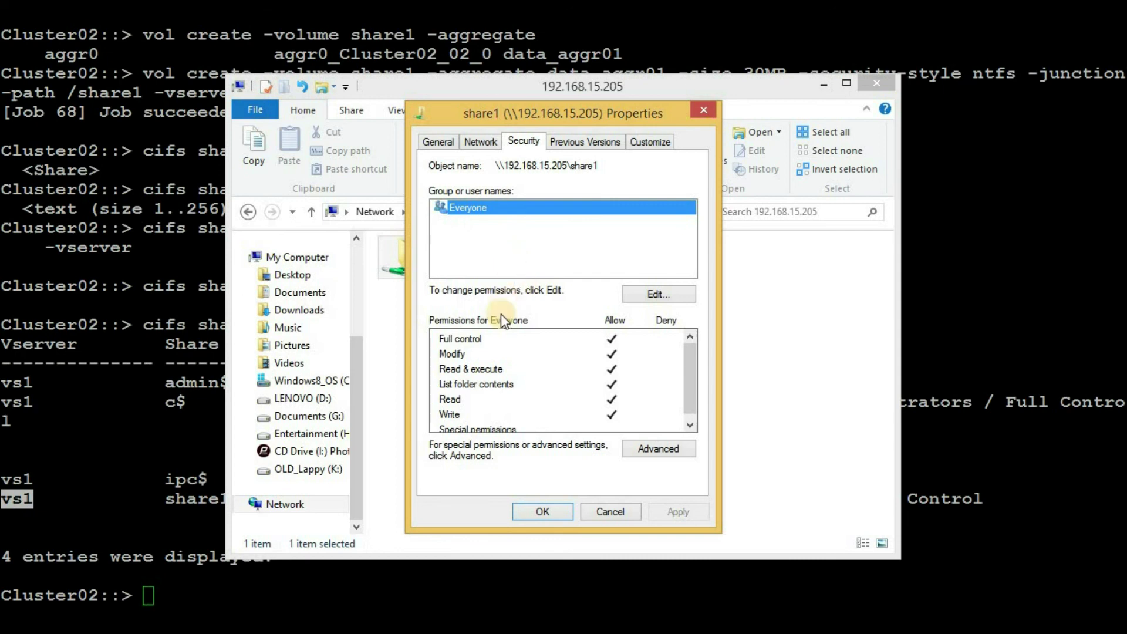
Close share1's Properties and return to the PuTTY cluster shell
key("Return")
key("alt+Tab")
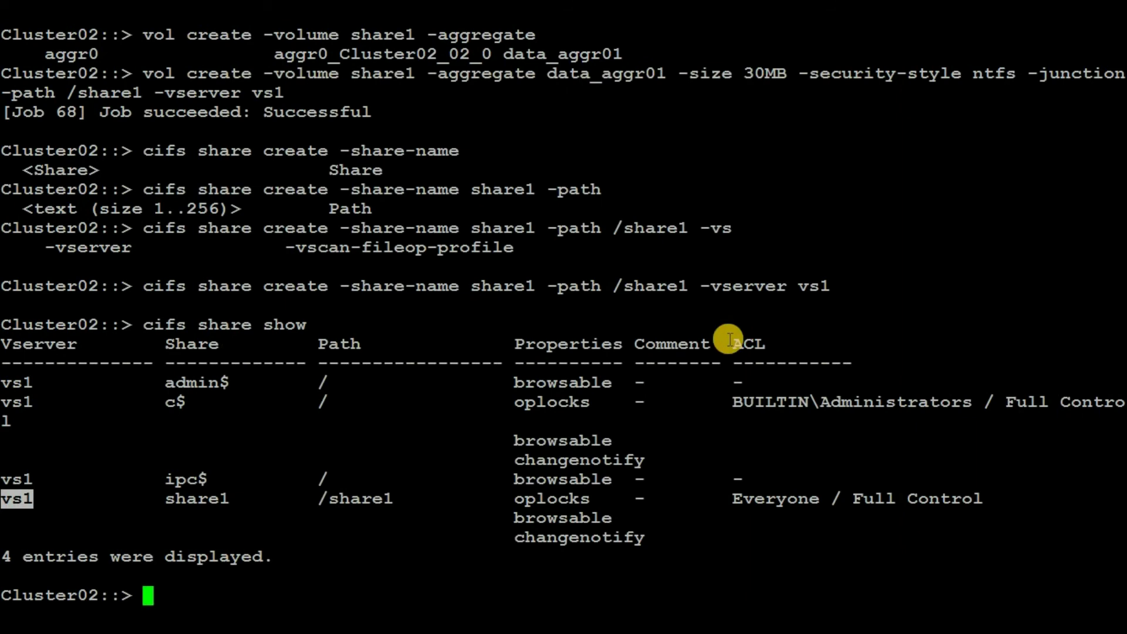